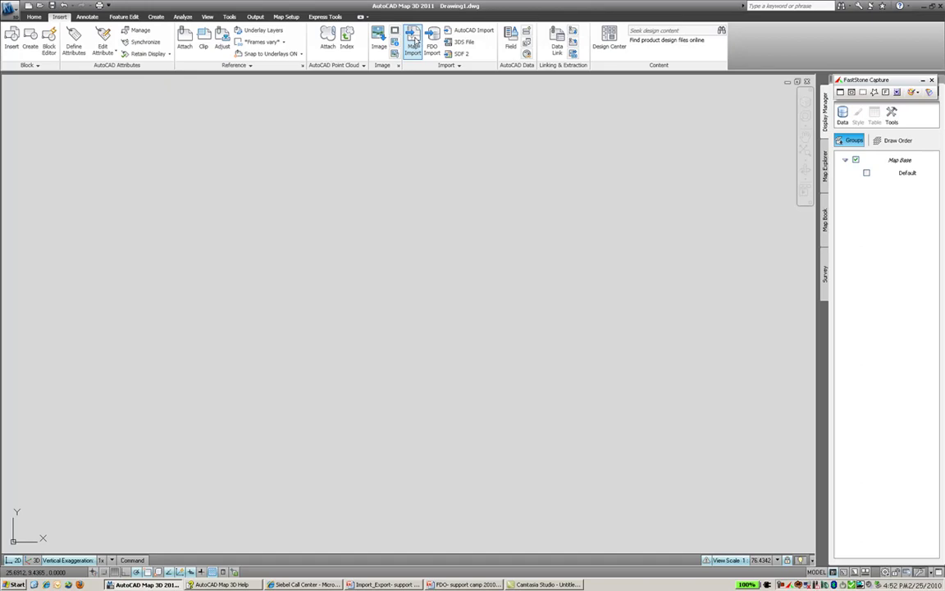
- Choose Valves.shp as an ESRI Shapefile for Map Import
{"action": "left_click", "coordinate": [414, 41]}
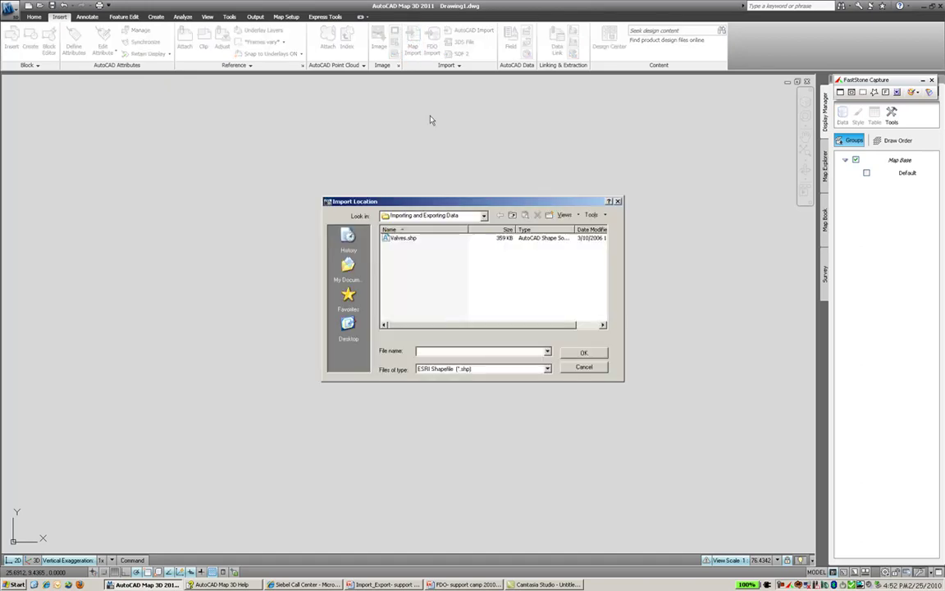
{"action": "left_click", "coordinate": [404, 238]}
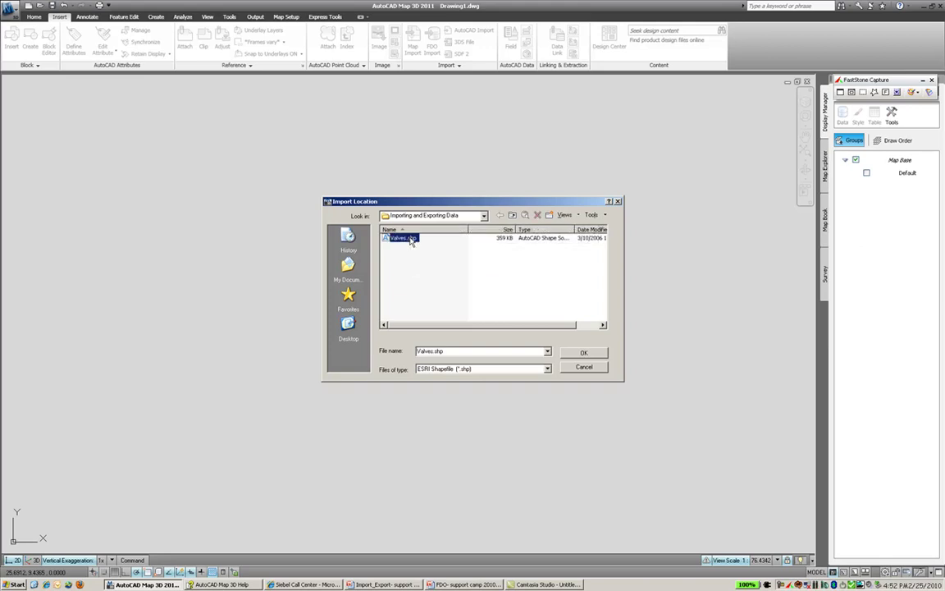
{"action": "left_click", "coordinate": [550, 371]}
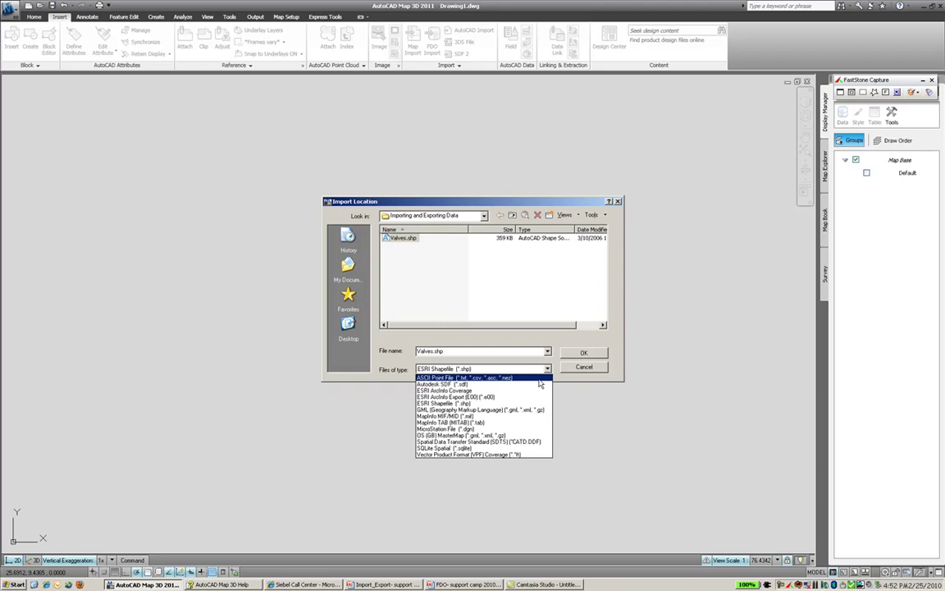
{"action": "left_click", "coordinate": [547, 368]}
{"action": "left_click", "coordinate": [582, 353]}
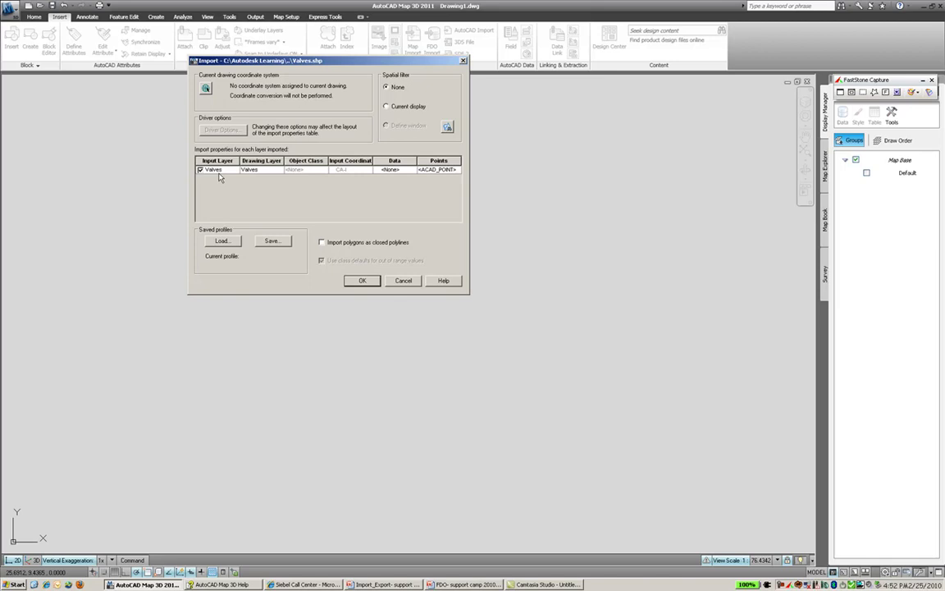
- Keep Valves as the drawing layer name and open the Valves attribute Data settings
{"action": "left_click", "coordinate": [247, 169]}
{"action": "left_click", "coordinate": [351, 173]}
{"action": "left_click", "coordinate": [414, 173]}
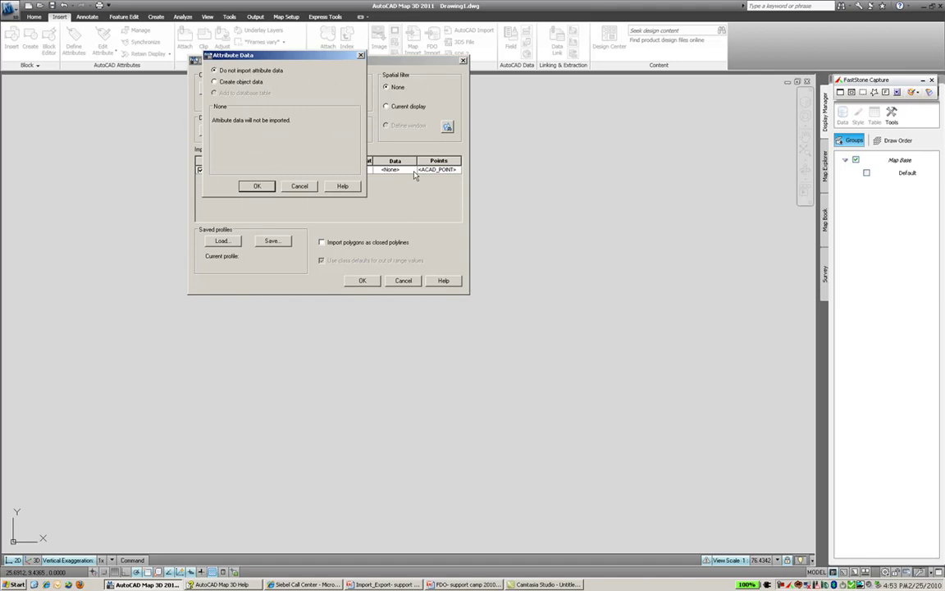
- Store Valves attributes as object data in a Valves table, leaving field mapping unchanged
{"action": "left_click", "coordinate": [219, 84]}
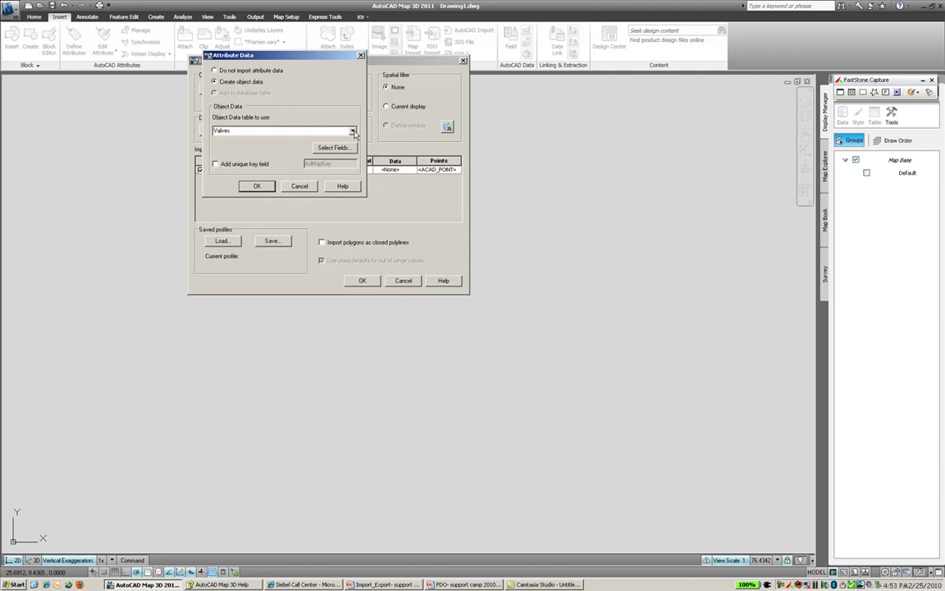
{"action": "left_click", "coordinate": [342, 150]}
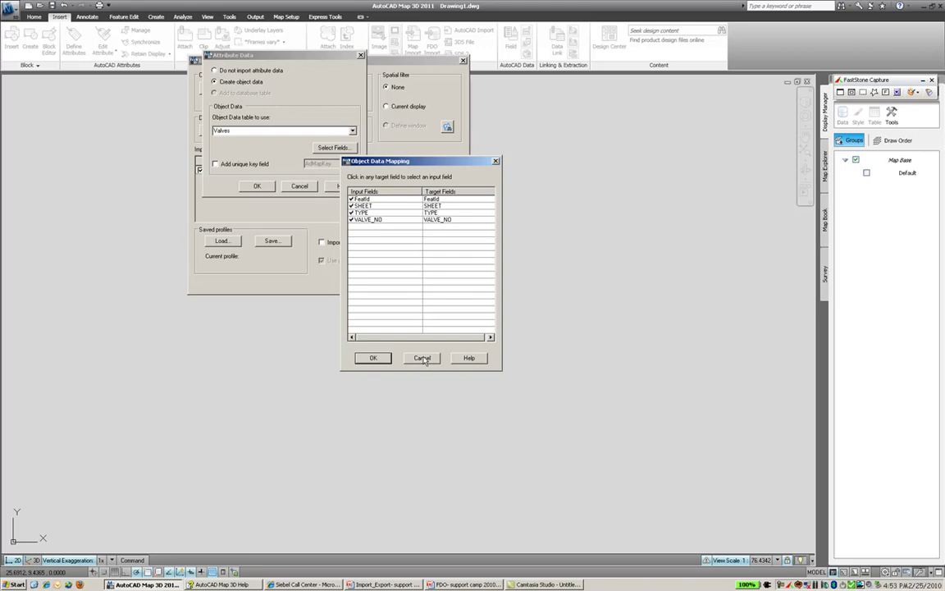
{"action": "left_click", "coordinate": [422, 359]}
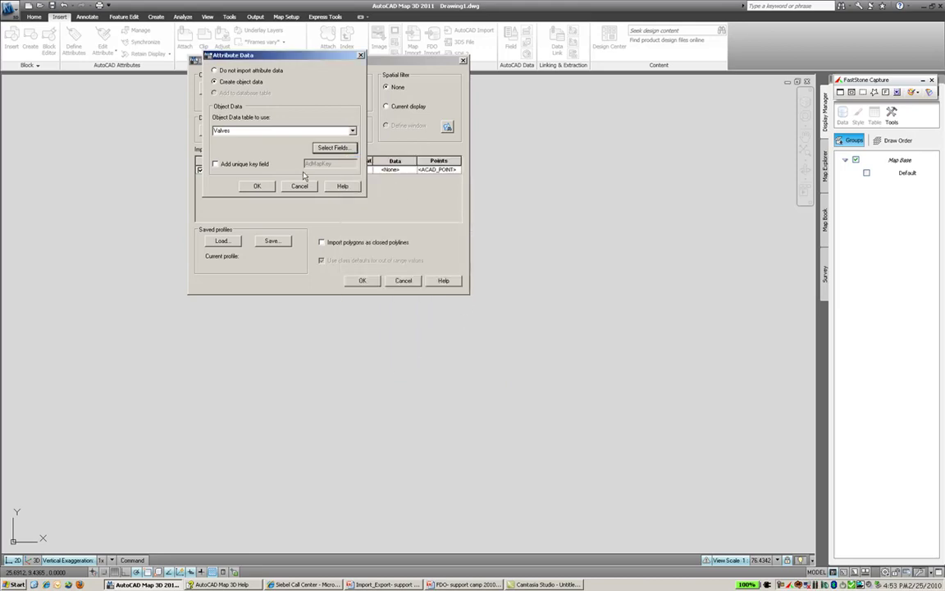
{"action": "left_click", "coordinate": [257, 185]}
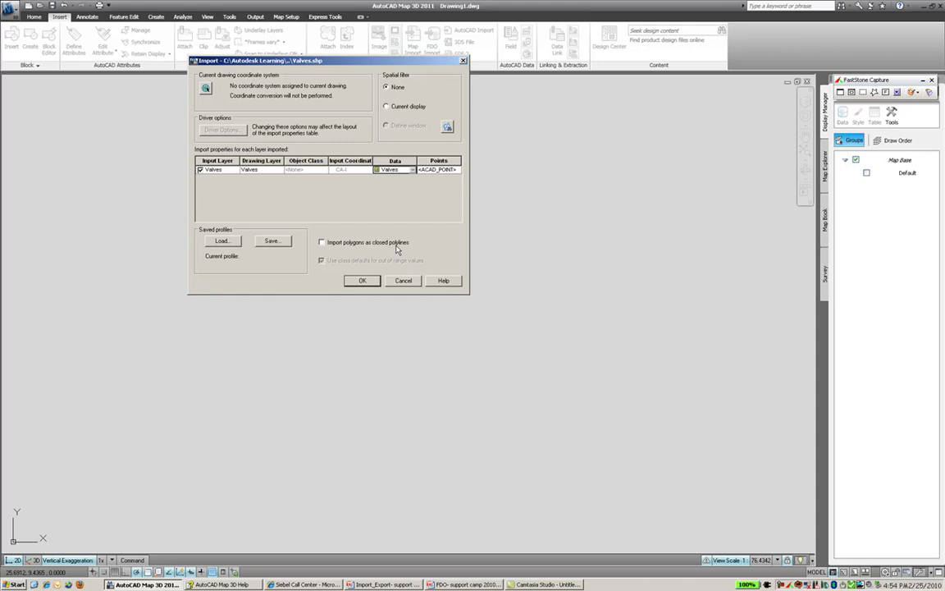
- Import Valves with polygons as closed polylines and zoom out to view the points
{"action": "left_click", "coordinate": [321, 242]}
{"action": "left_click", "coordinate": [360, 281]}
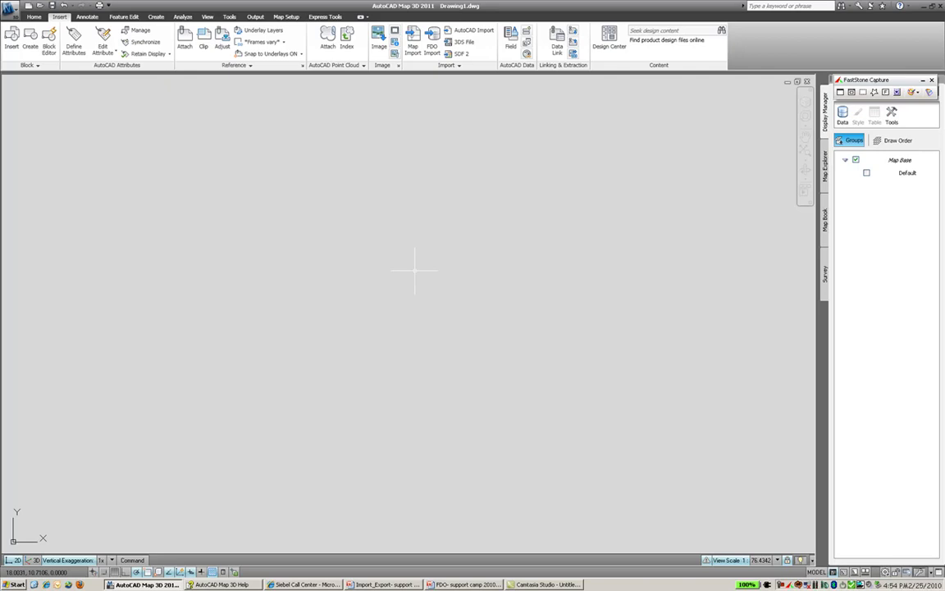
{"action": "scroll", "coordinate": [414, 270], "scroll_direction": "down", "scroll_amount": 2}
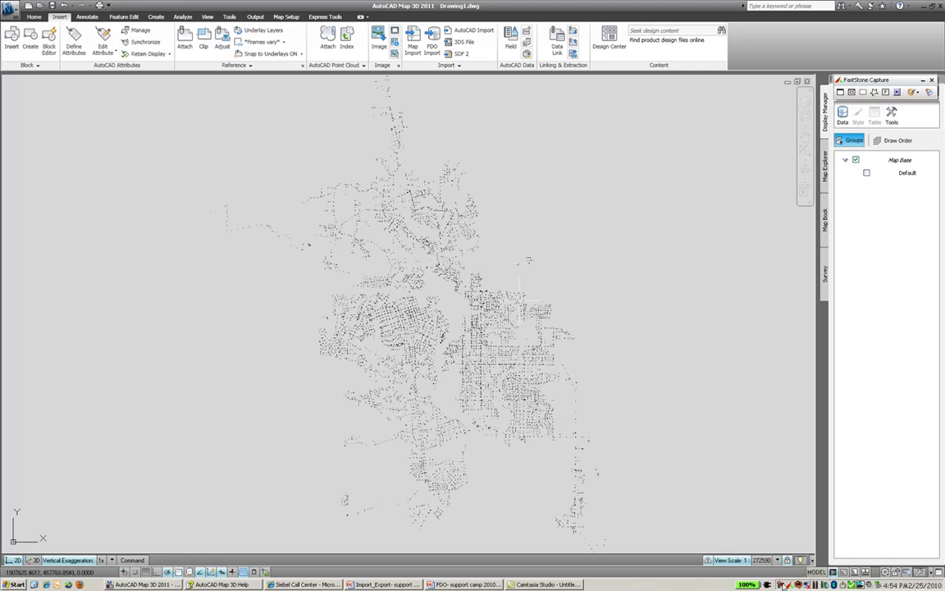
{"action": "right_click", "coordinate": [786, 579]}
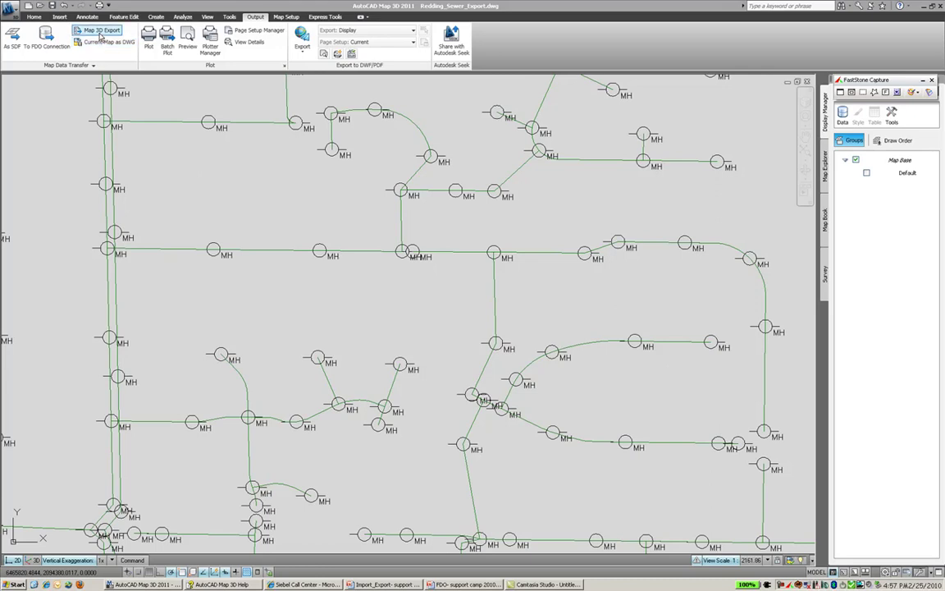
- Start a Map 3D export to manholes.shp in the support\Demo folder
{"action": "left_click", "coordinate": [100, 35]}
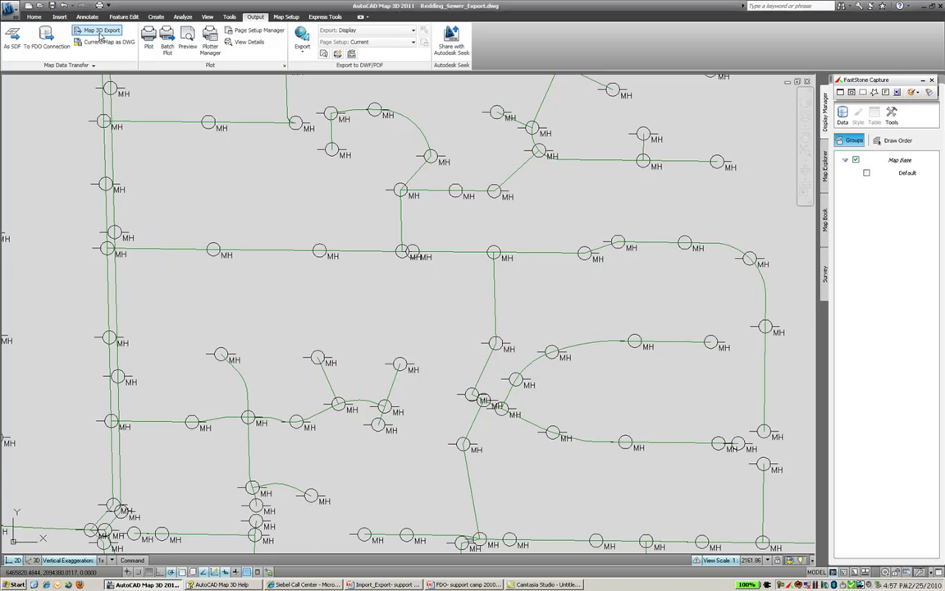
{"action": "left_click", "coordinate": [100, 35]}
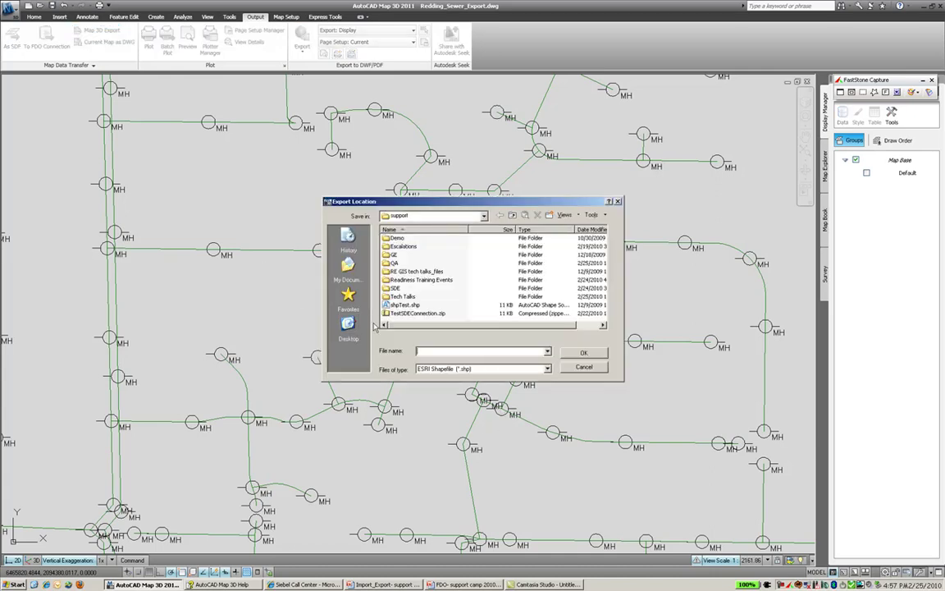
{"action": "left_click", "coordinate": [355, 330]}
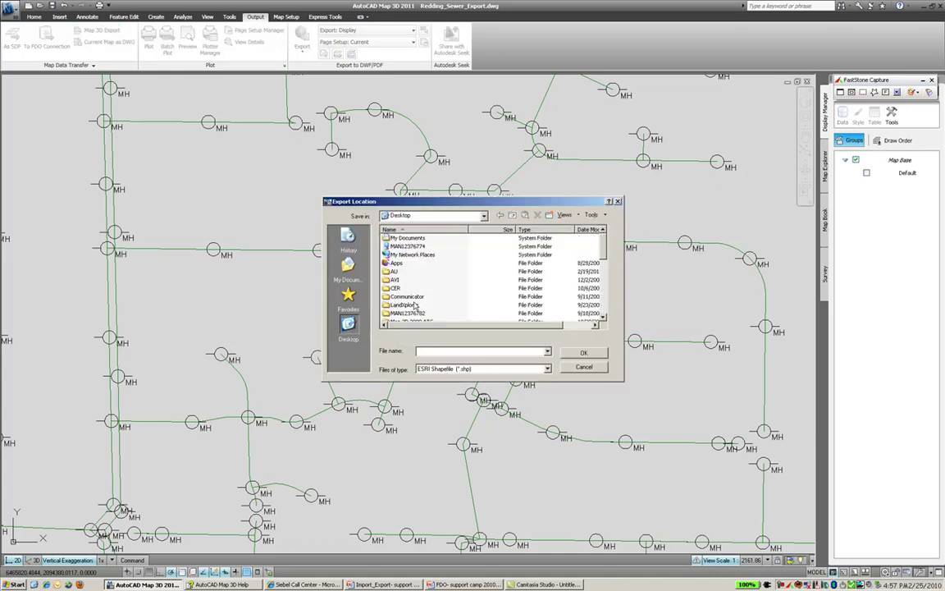
{"action": "scroll", "coordinate": [451, 292], "scroll_direction": "down", "scroll_amount": 8}
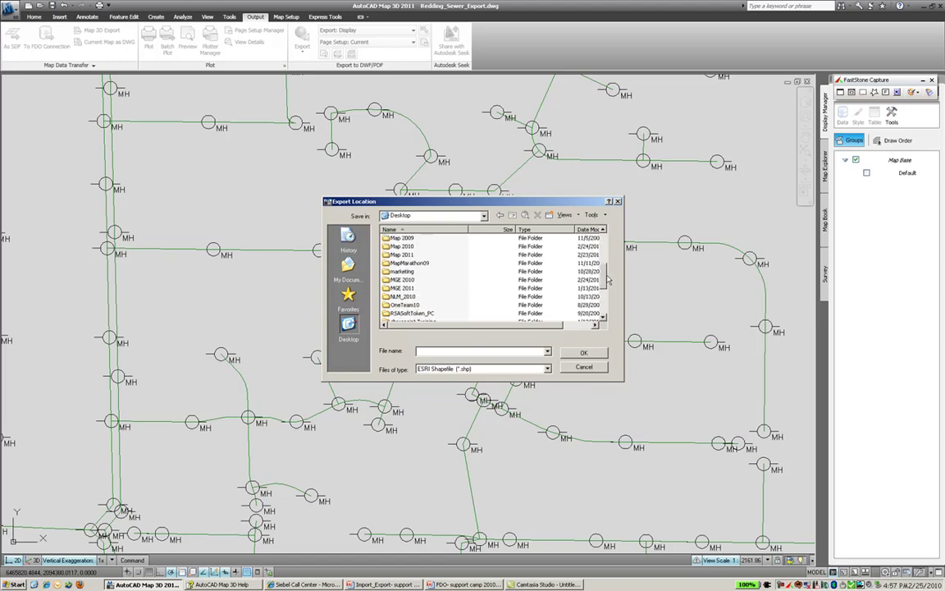
{"action": "double_click", "coordinate": [400, 288]}
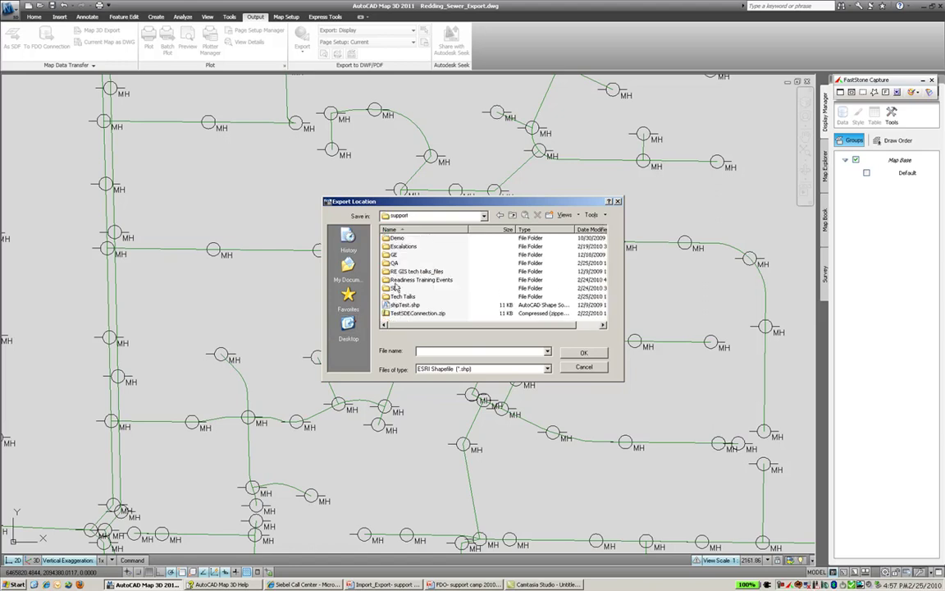
{"action": "double_click", "coordinate": [398, 238]}
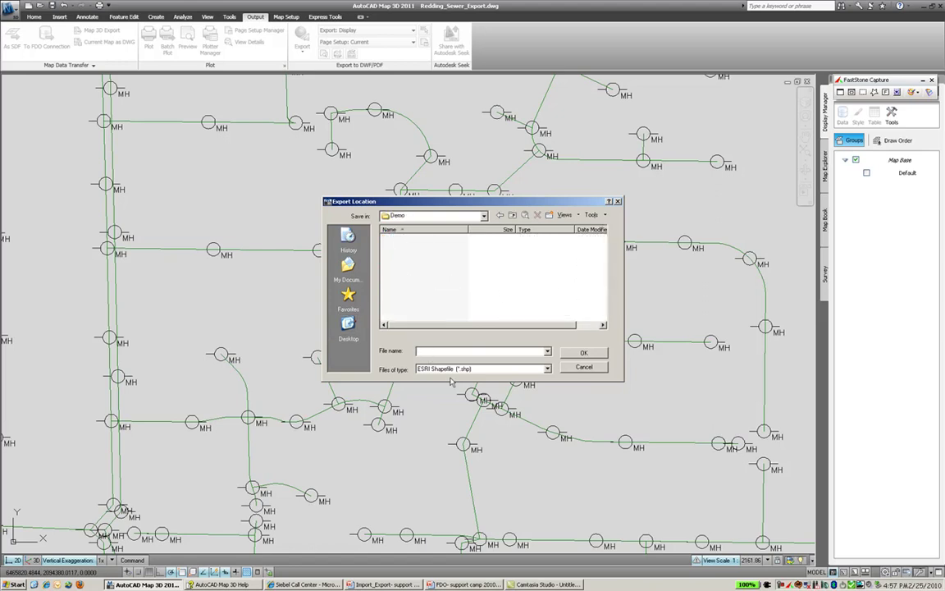
{"action": "type", "text": "manholes"}
{"action": "left_click", "coordinate": [581, 353]}
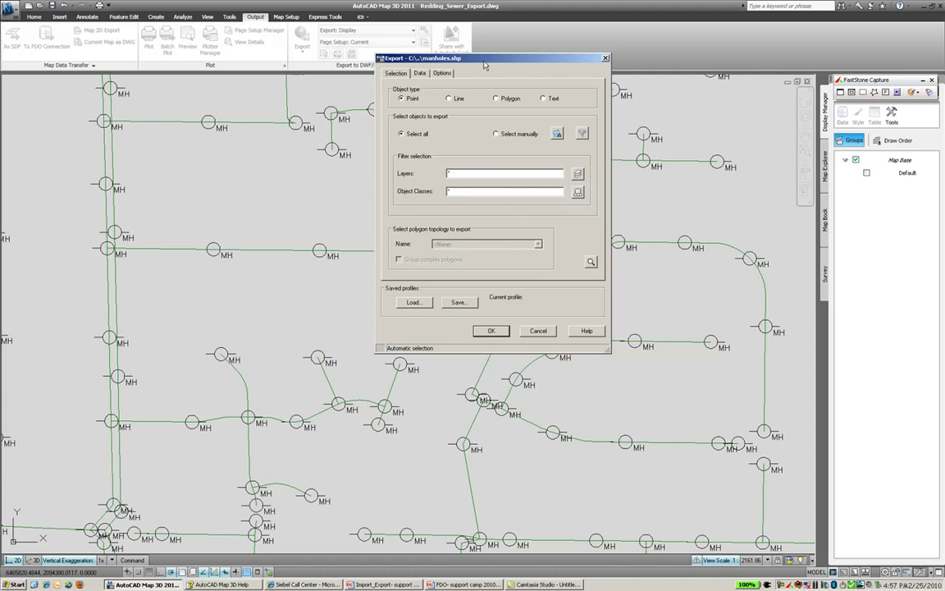
- Limit the manholes export to objects on the MAINTENANCE_HOLES layer
{"action": "left_click_drag", "start_coordinate": [485, 62], "coordinate": [485, 155]}
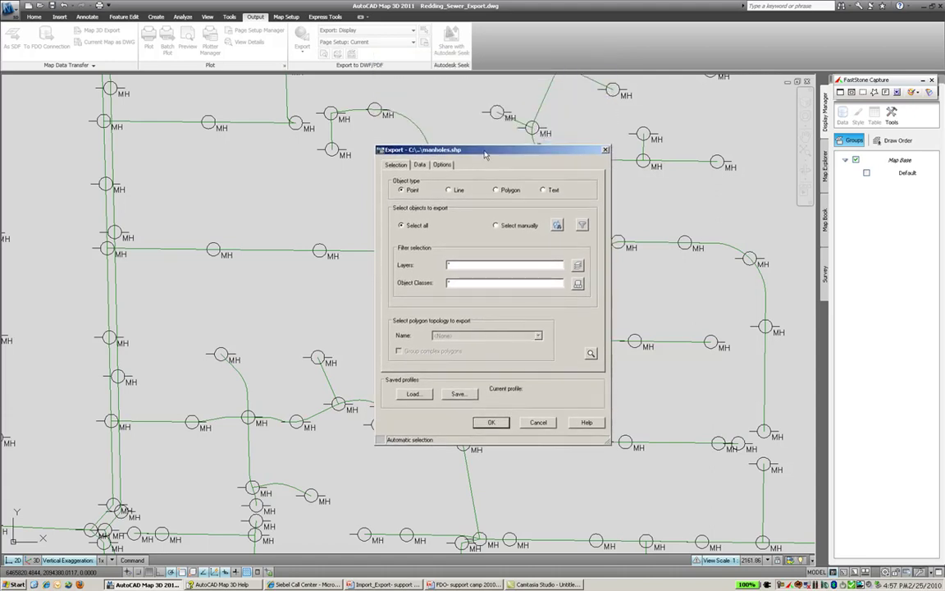
{"action": "left_click", "coordinate": [578, 266]}
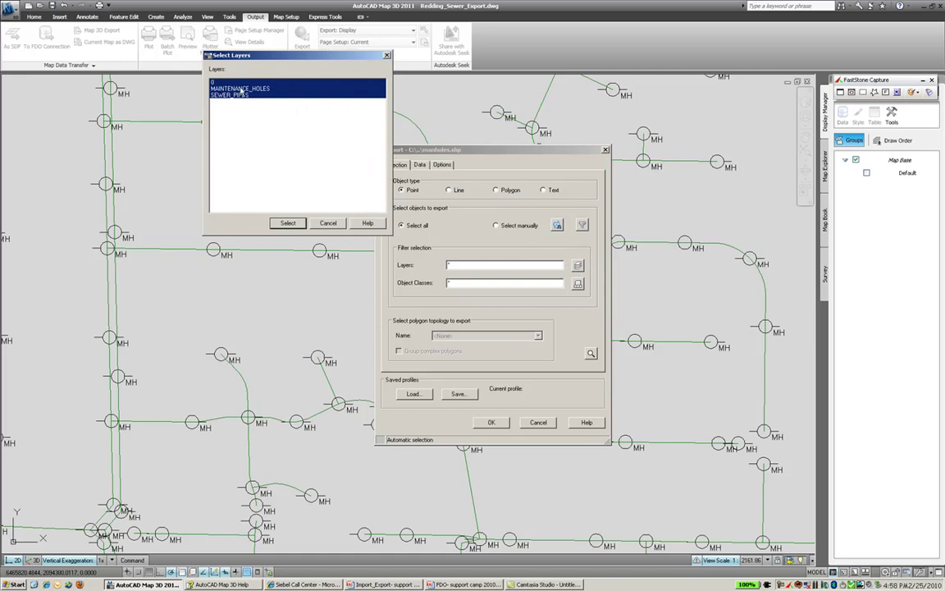
{"action": "left_click", "coordinate": [242, 88]}
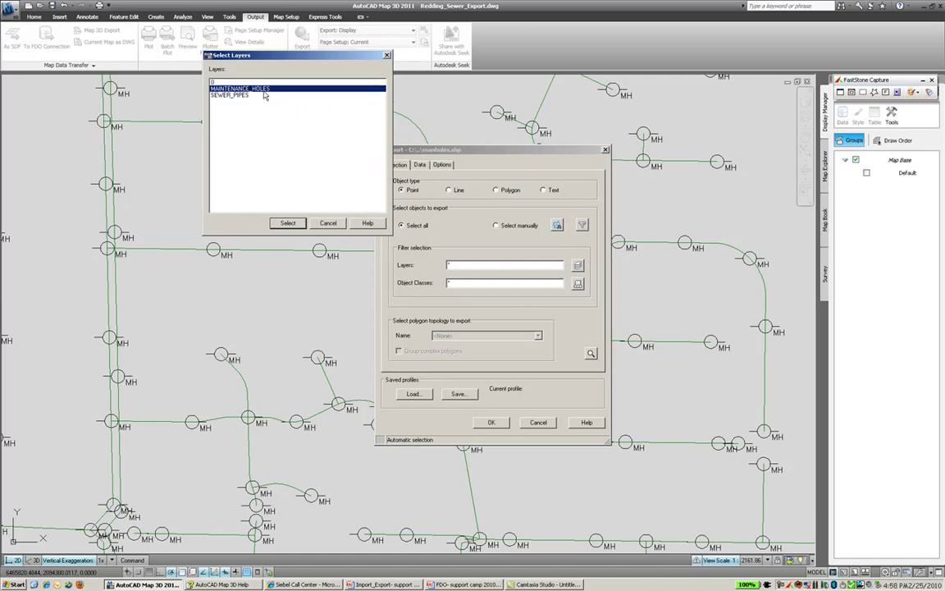
{"action": "left_click", "coordinate": [288, 224]}
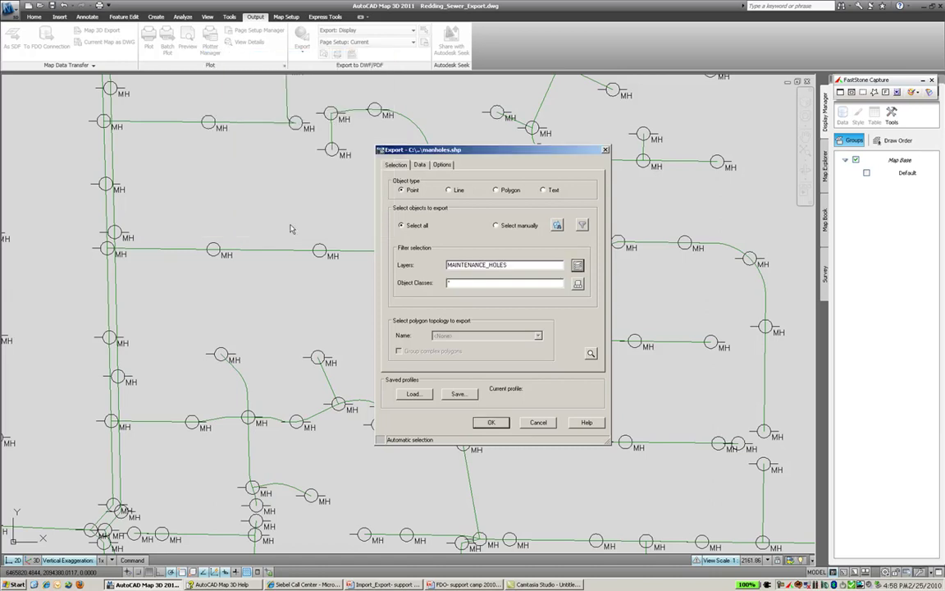
{"action": "left_click", "coordinate": [420, 165]}
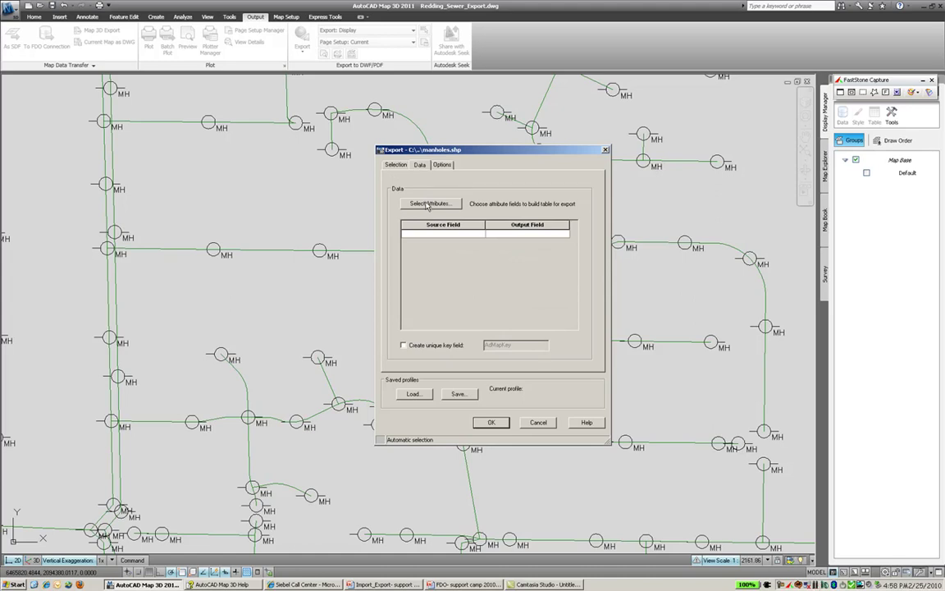
- Add the MAINTENANCE_HOLES object data fields MH_ID, MH_TYPE and MH_INSTALL_YEAR to the export
{"action": "left_click", "coordinate": [427, 205]}
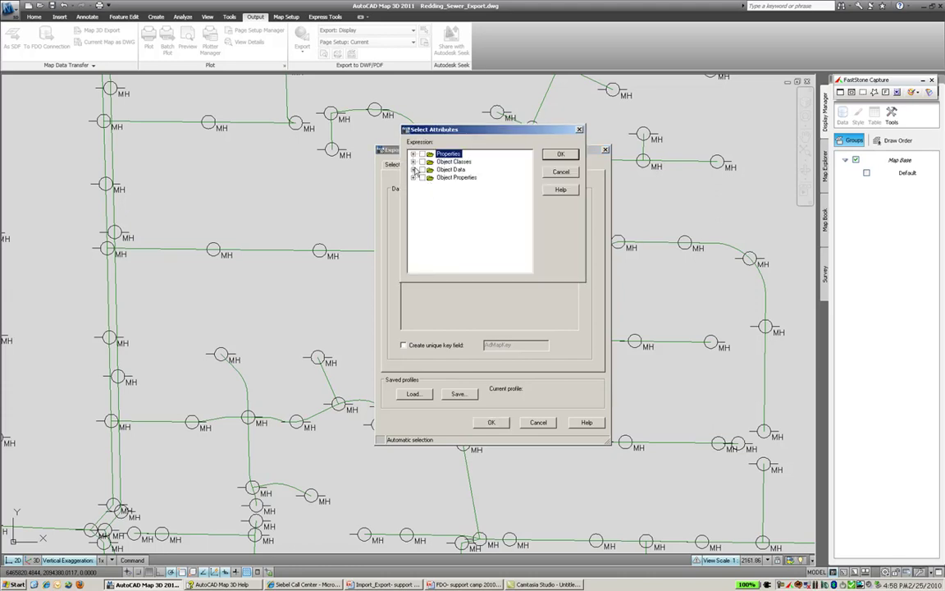
{"action": "left_click", "coordinate": [414, 169]}
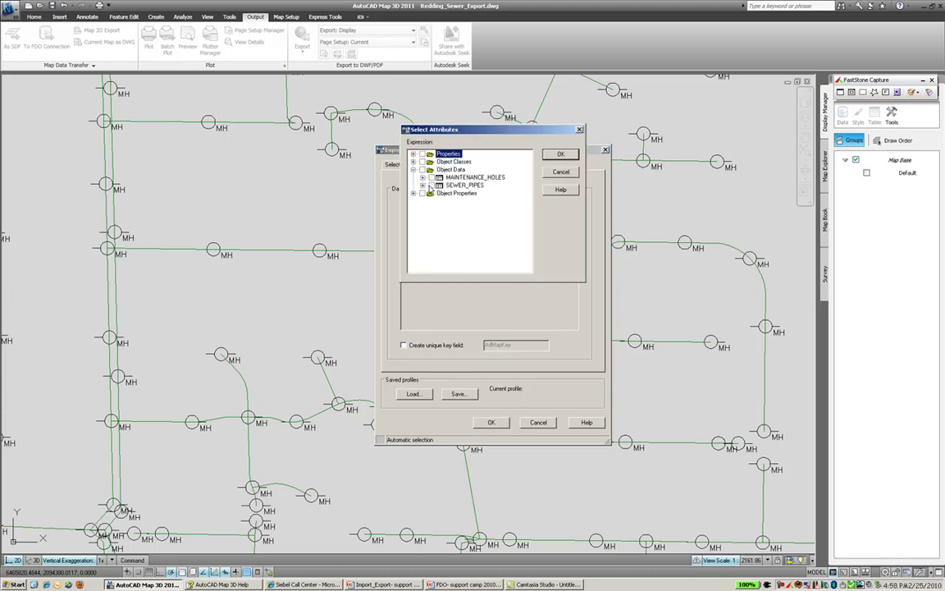
{"action": "left_click", "coordinate": [422, 177]}
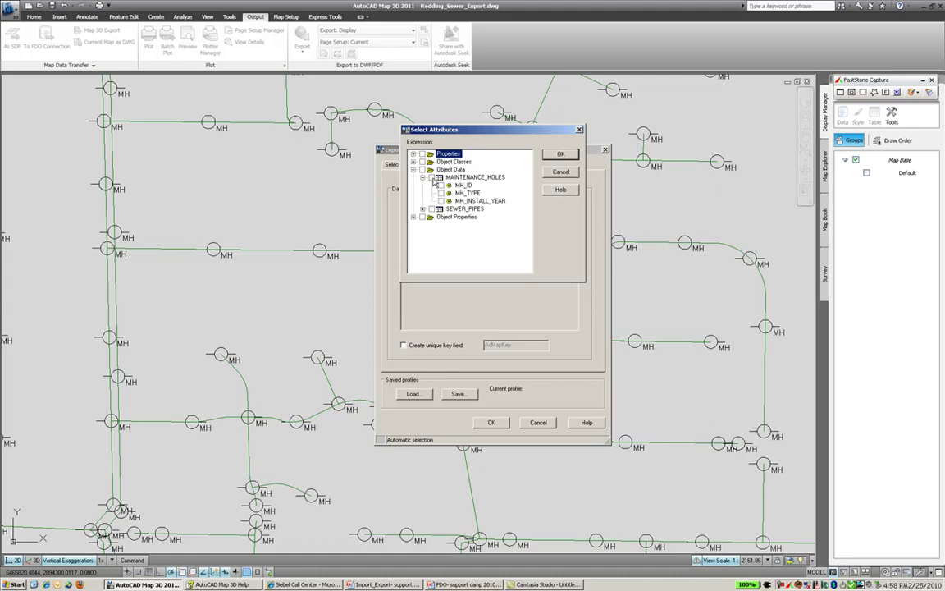
{"action": "left_click", "coordinate": [432, 177]}
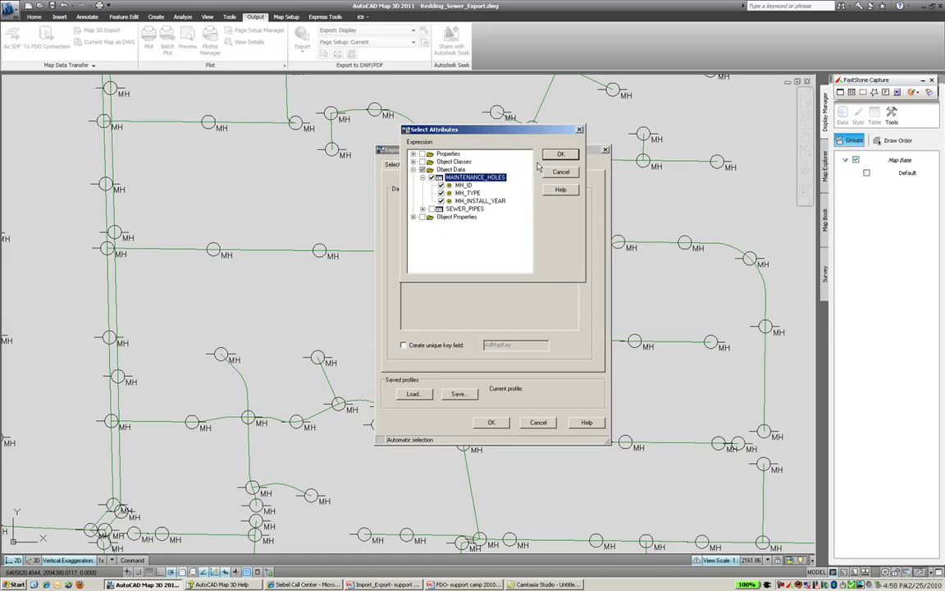
{"action": "left_click", "coordinate": [560, 153]}
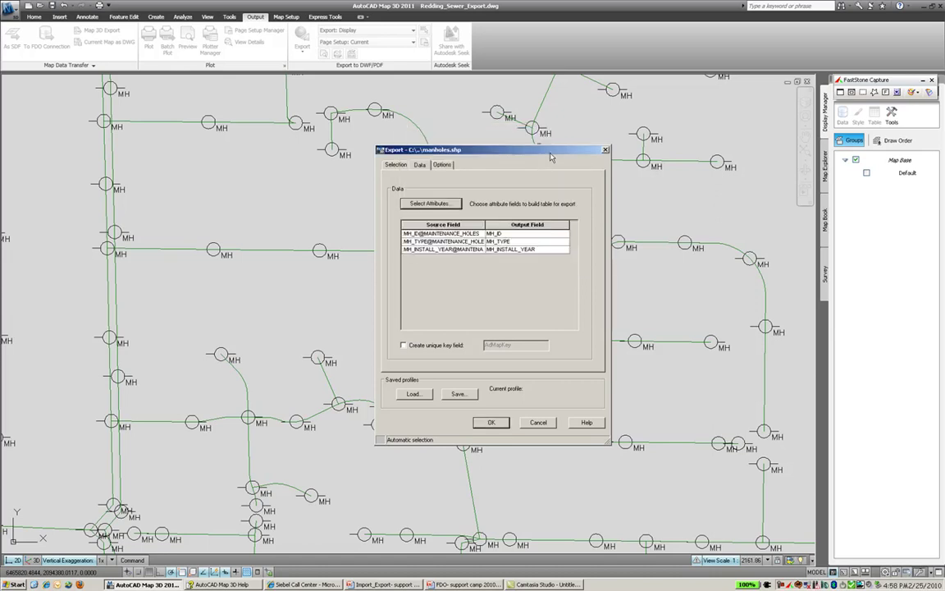
- Turn on coordinate conversion to CA83 and run the manholes.shp export
{"action": "left_click", "coordinate": [441, 165]}
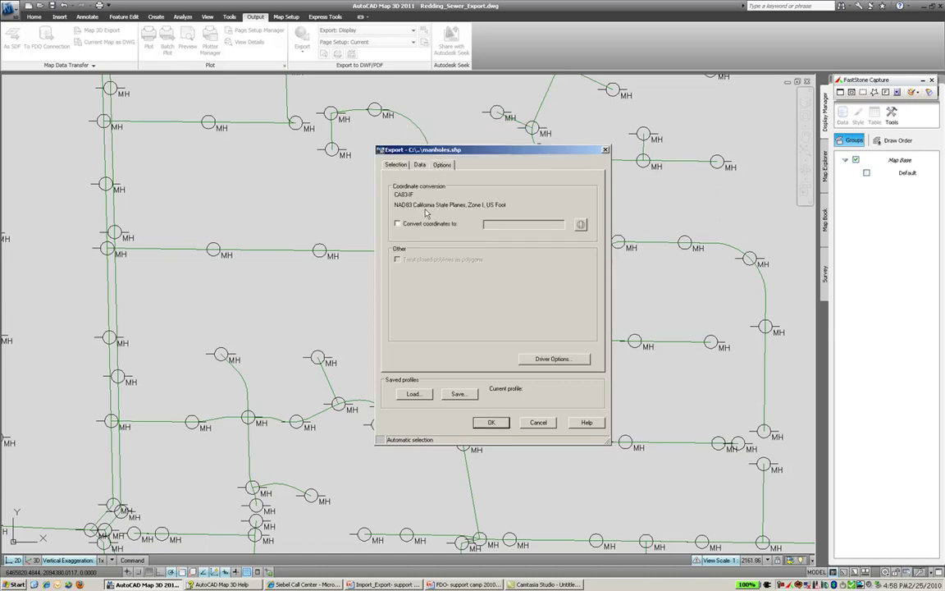
{"action": "left_click", "coordinate": [398, 224]}
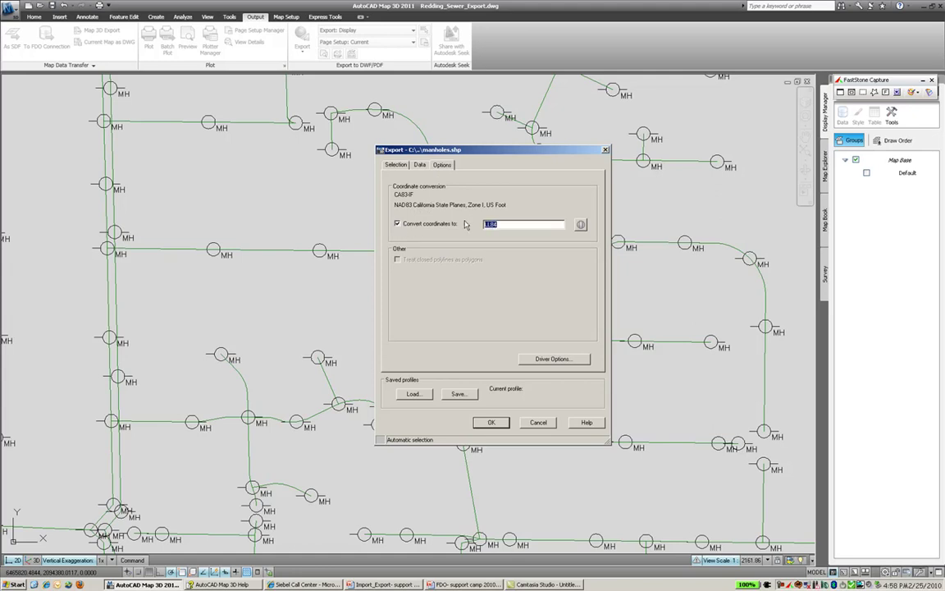
{"action": "type", "text": "CA83IF"}
{"action": "left_click", "coordinate": [493, 424]}
{"action": "left_click", "coordinate": [394, 165]}
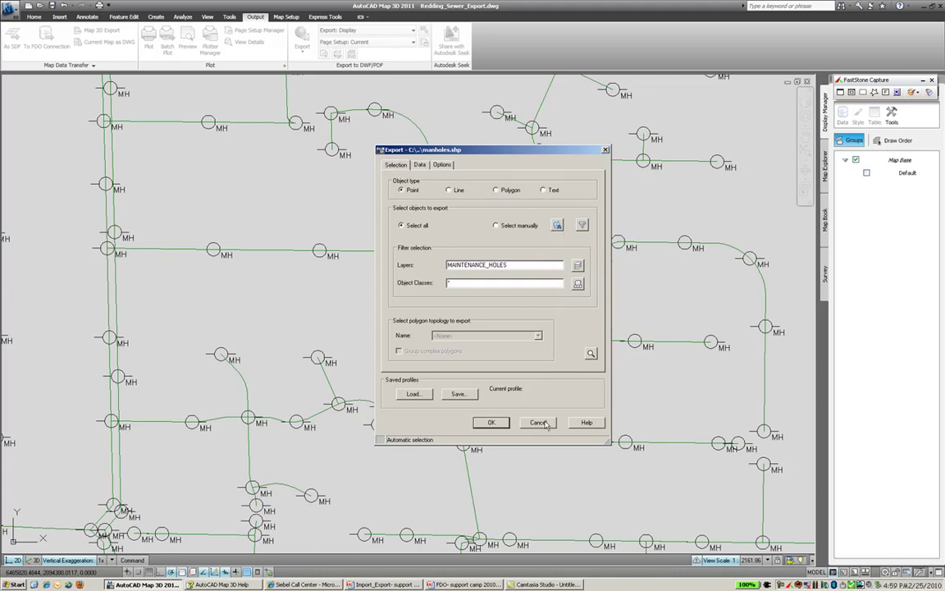
{"action": "left_click", "coordinate": [492, 423]}
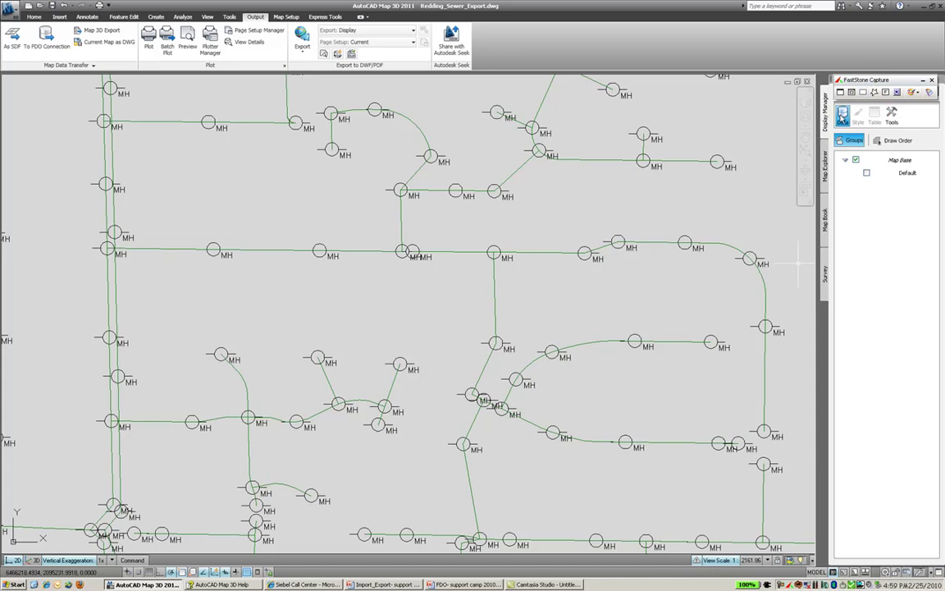
- Create an SHP connection in Data Connect to support\Demo\manholes.shp
{"action": "left_click", "coordinate": [843, 115]}
{"action": "left_click", "coordinate": [878, 125]}
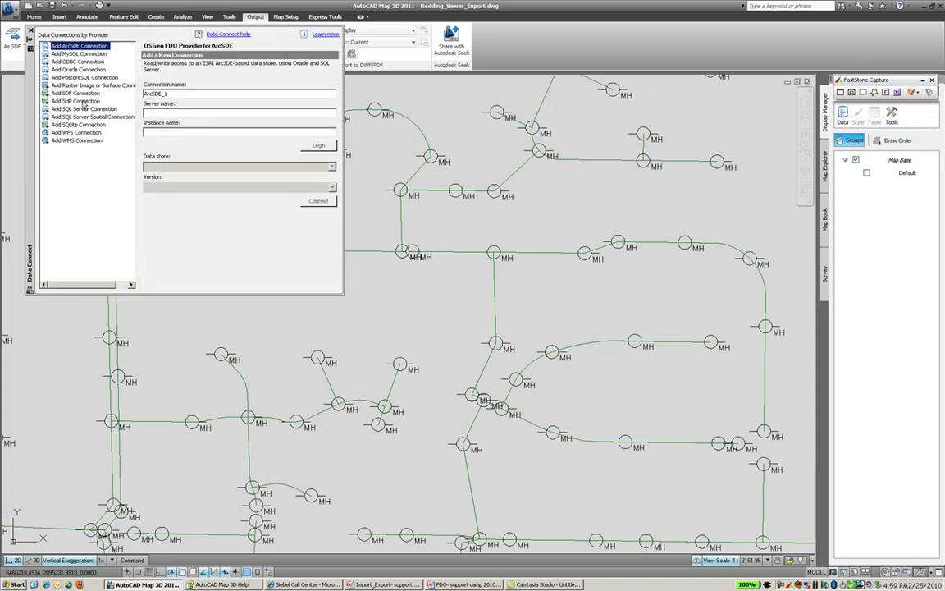
{"action": "left_click", "coordinate": [78, 101]}
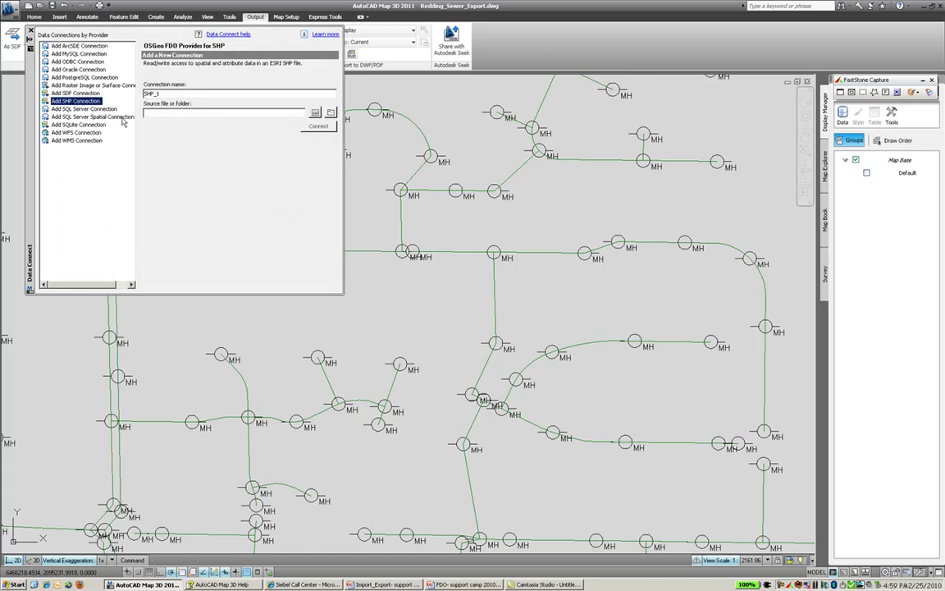
{"action": "left_click", "coordinate": [316, 114]}
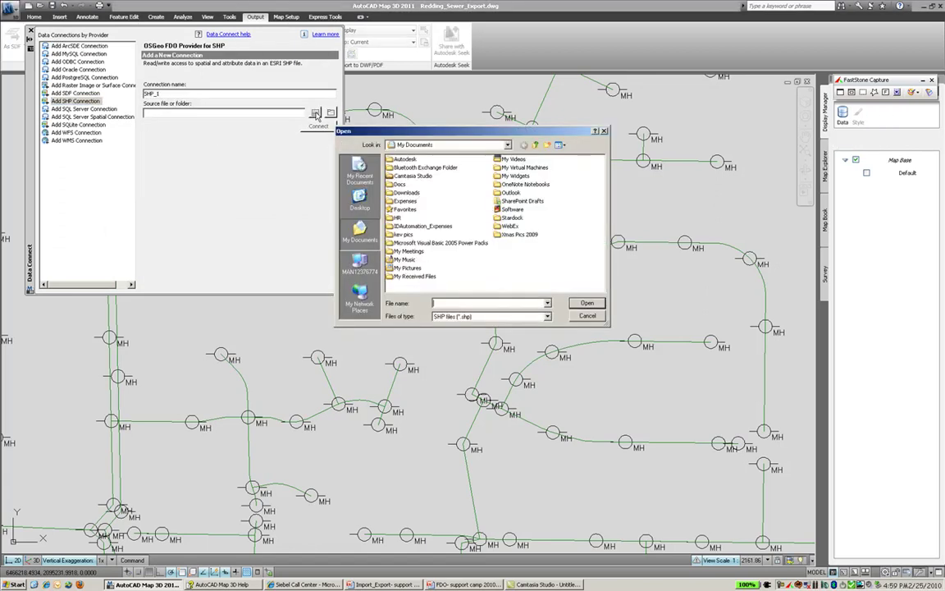
{"action": "left_click", "coordinate": [358, 205]}
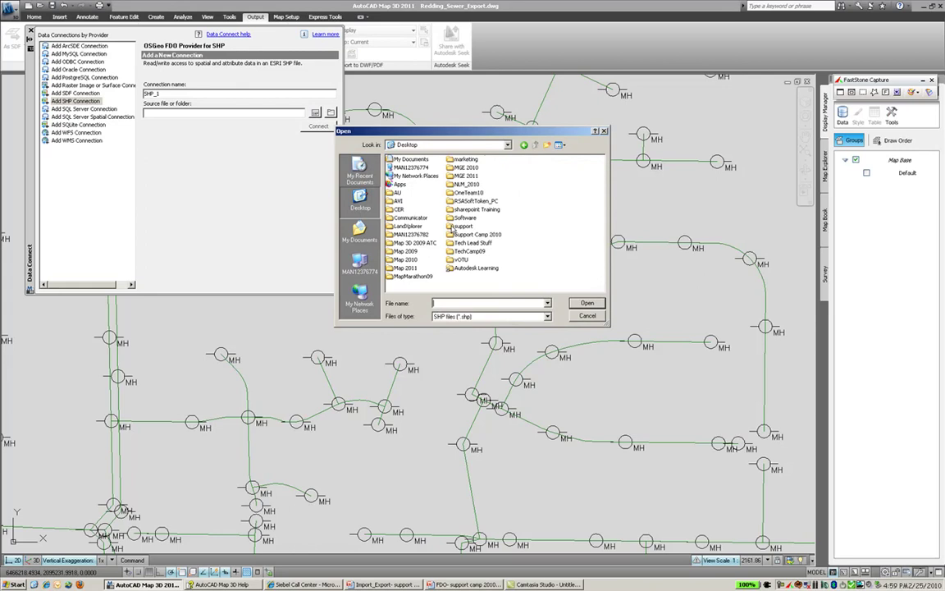
{"action": "double_click", "coordinate": [406, 205]}
{"action": "double_click", "coordinate": [404, 161]}
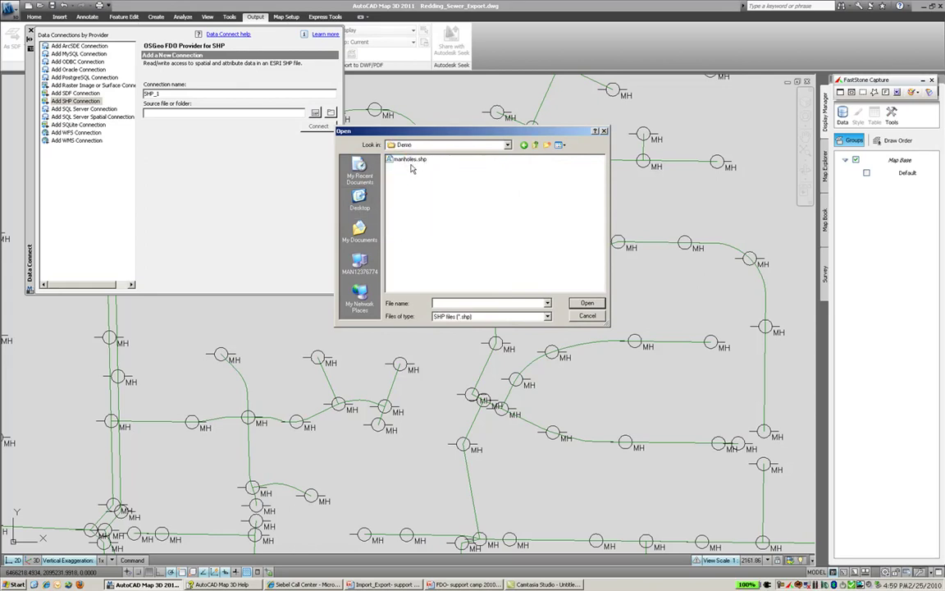
{"action": "left_click", "coordinate": [408, 158]}
{"action": "left_click", "coordinate": [581, 303]}
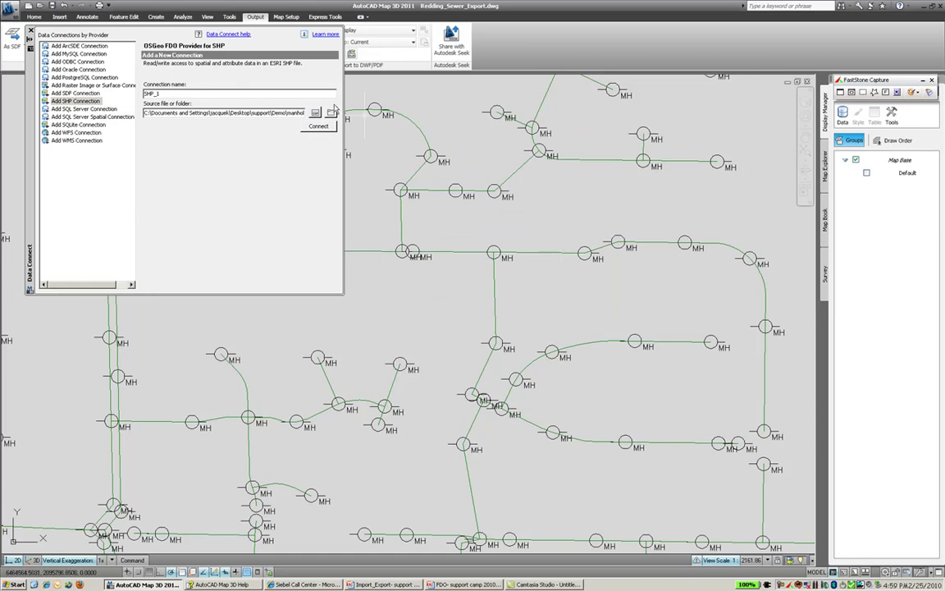
{"action": "left_click", "coordinate": [312, 125]}
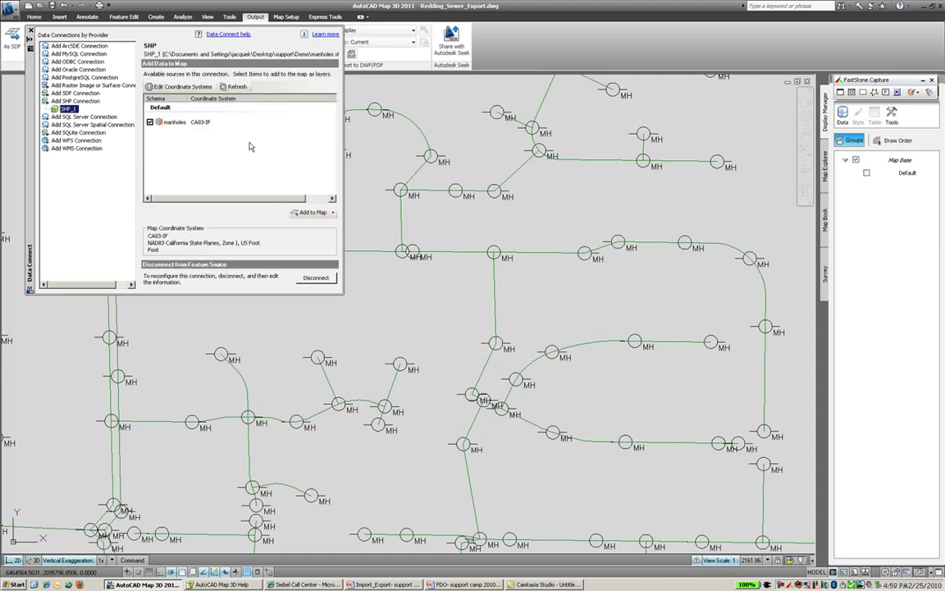
- Add manholes to the map as a layer, close Data Connect, and select the layer
{"action": "left_click", "coordinate": [313, 214]}
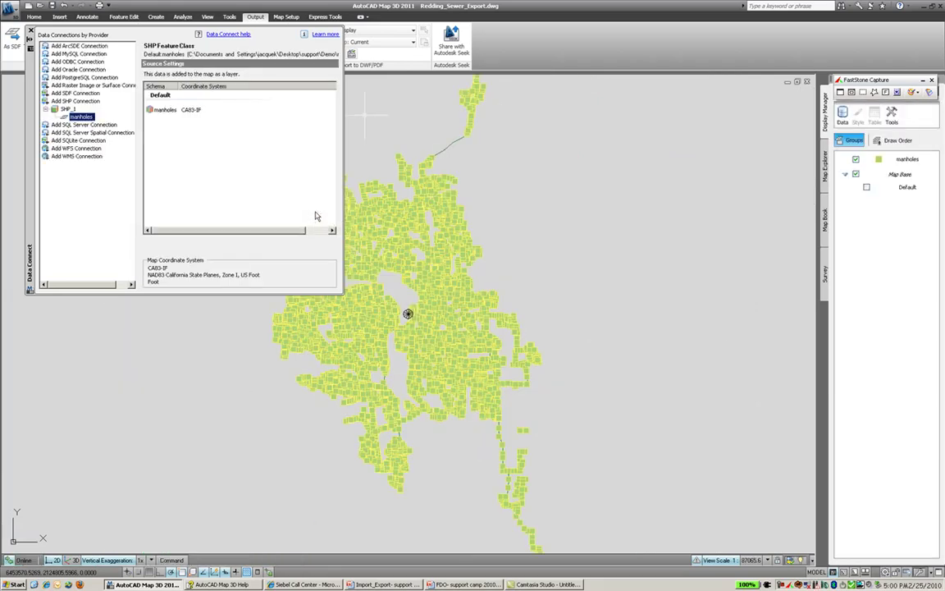
{"action": "left_click", "coordinate": [31, 32]}
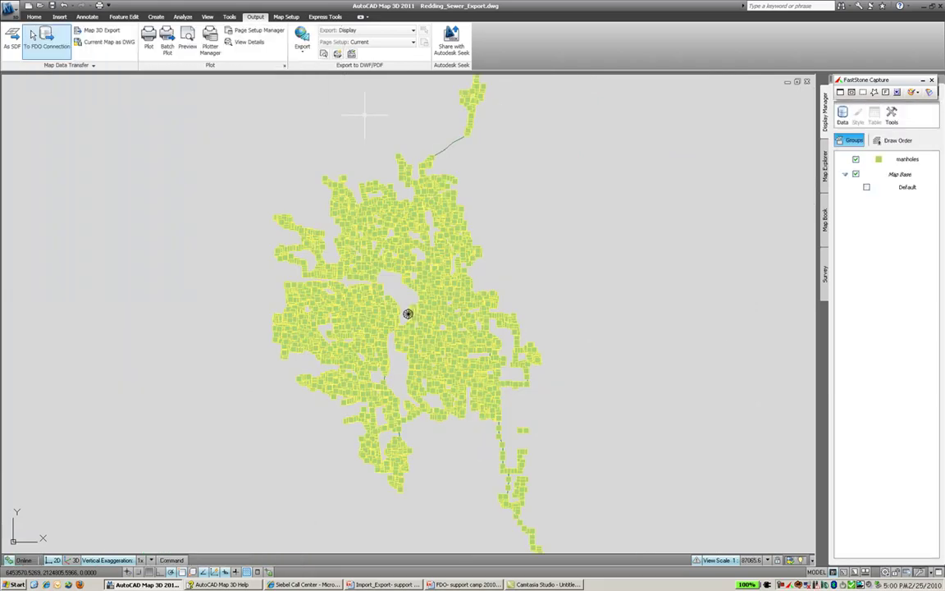
{"action": "left_click", "coordinate": [914, 160]}
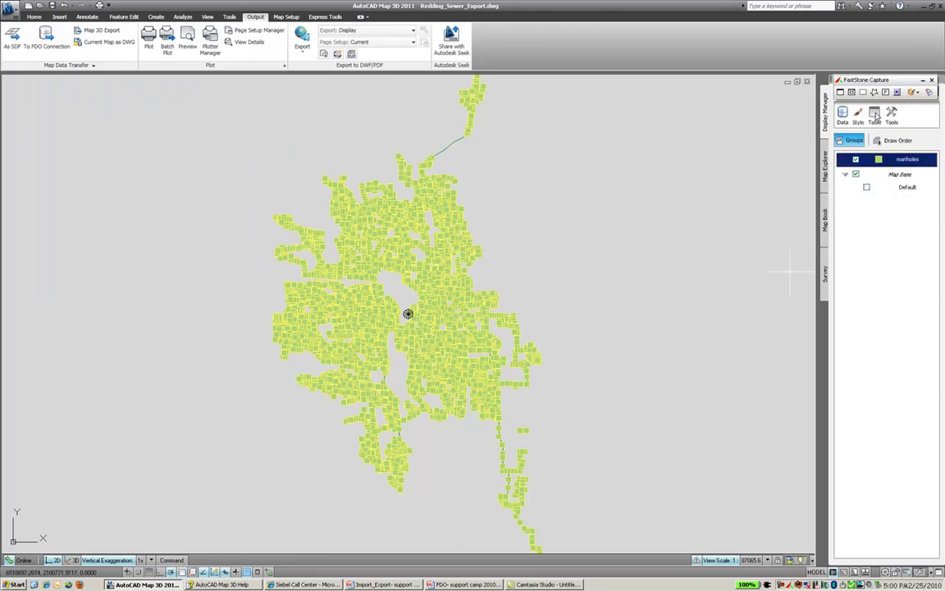
- Float and narrow the manholes Data Table (7636 records), then auto-zoom the map to manhole SC13-2
{"action": "left_click", "coordinate": [875, 116]}
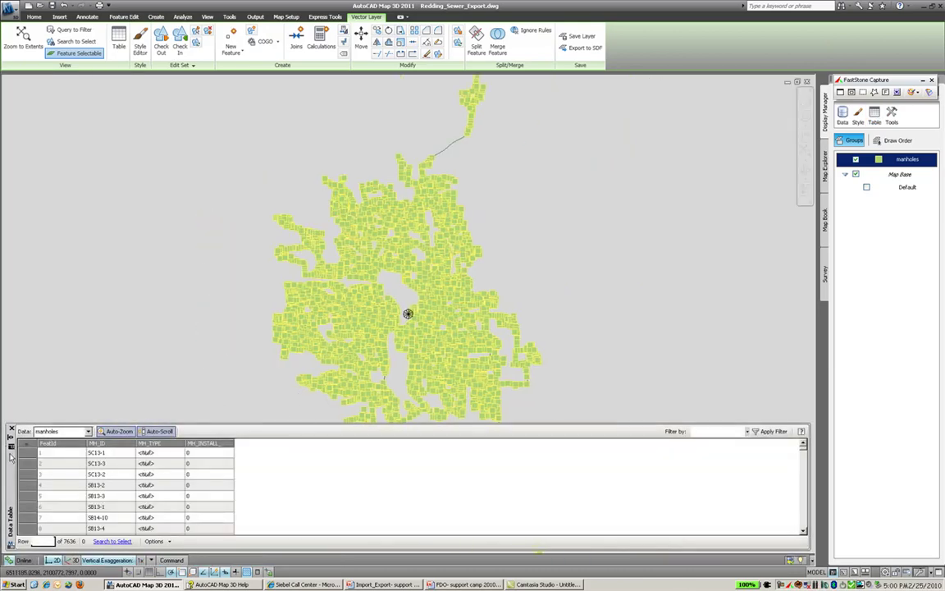
{"action": "left_click_drag", "start_coordinate": [11, 457], "coordinate": [51, 278]}
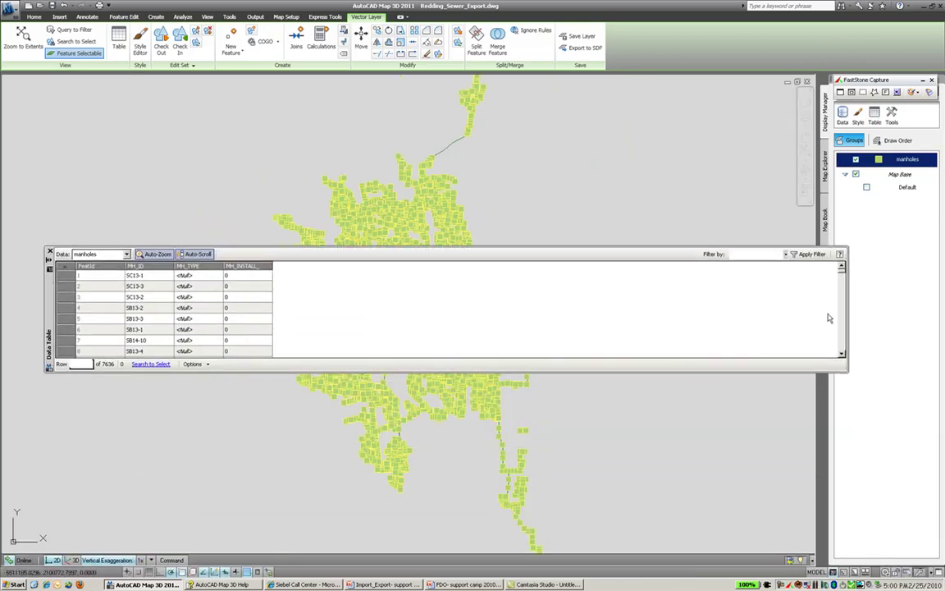
{"action": "left_click_drag", "start_coordinate": [848, 317], "coordinate": [367, 303]}
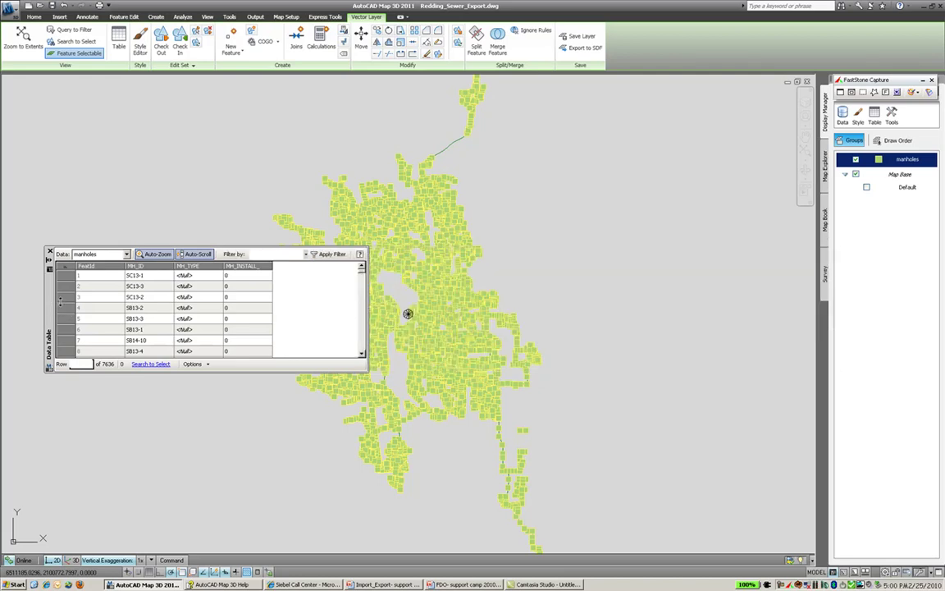
{"action": "left_click", "coordinate": [63, 297]}
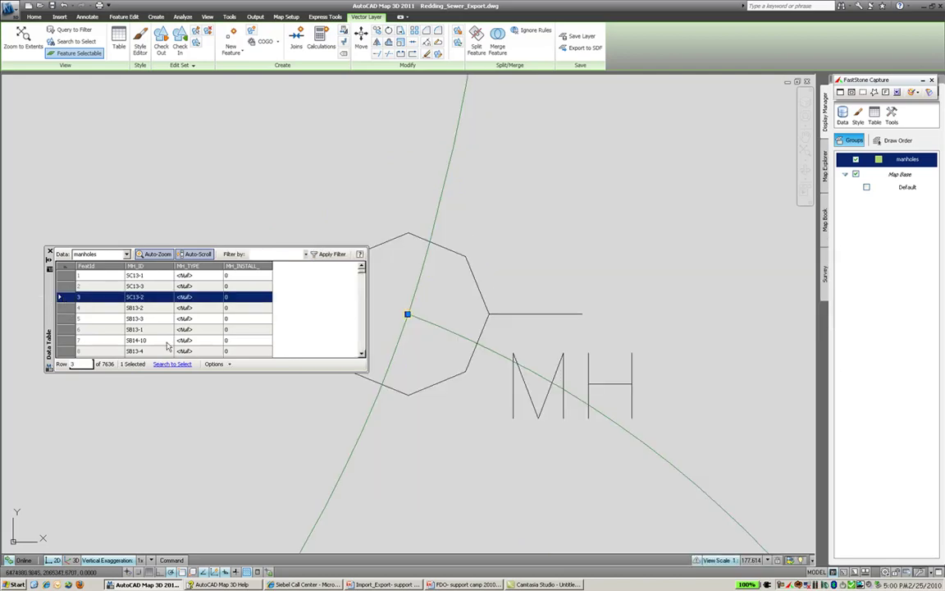